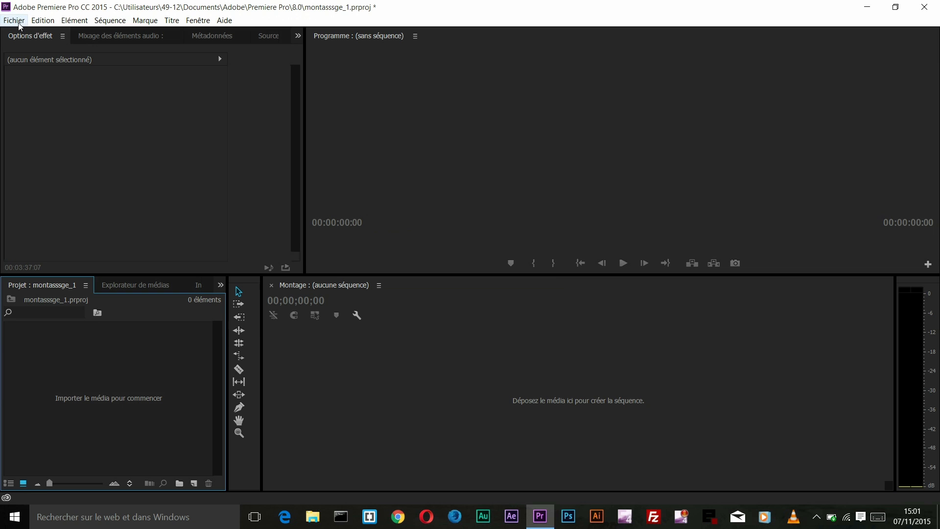
- Import intro.mov from the EasyVideo folder and delete it from the project
click(14, 21)
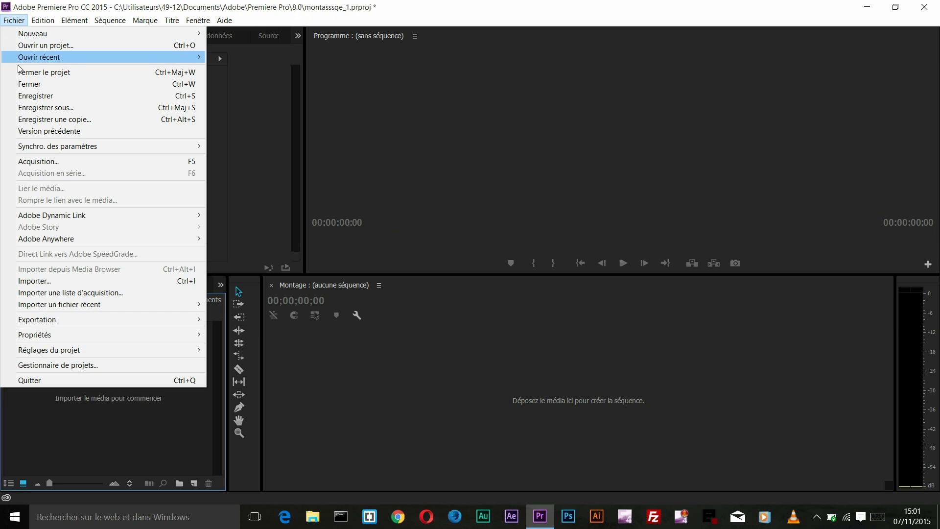
click(49, 282)
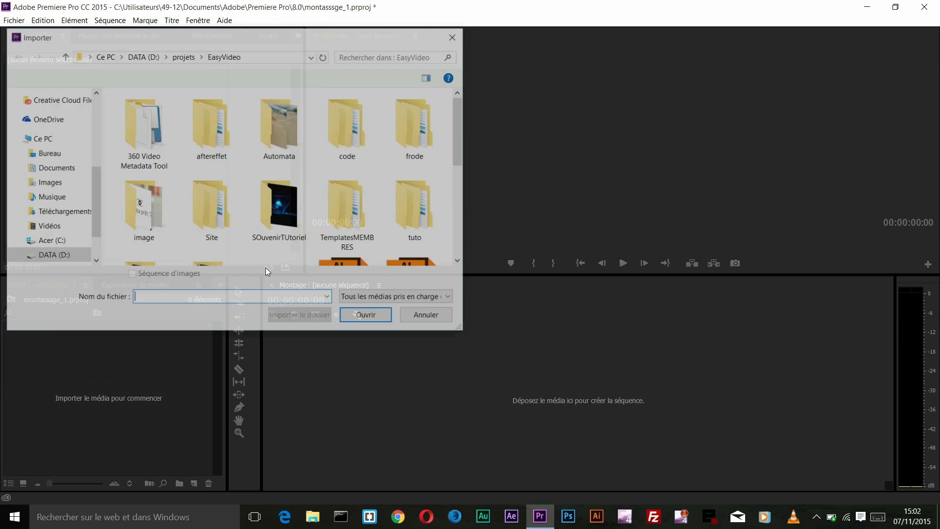
scroll(462, 140, down, 3)
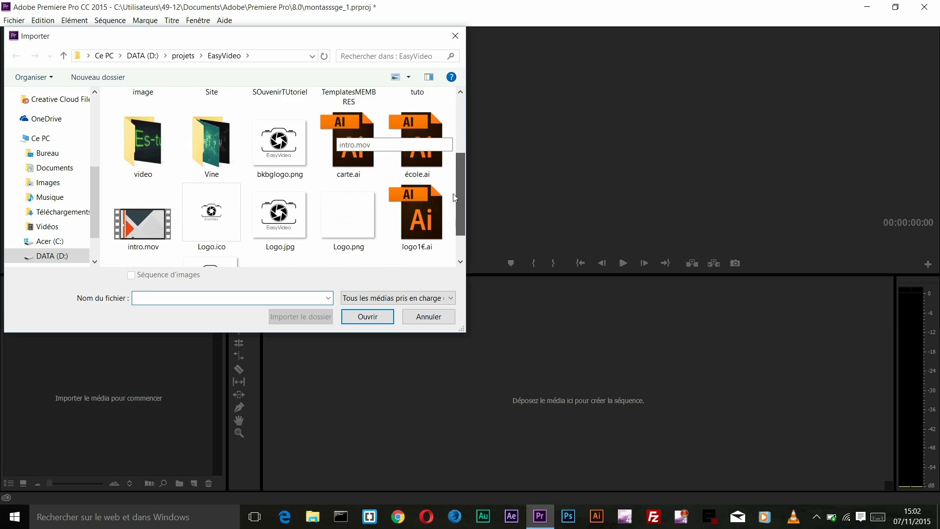
double_click(128, 229)
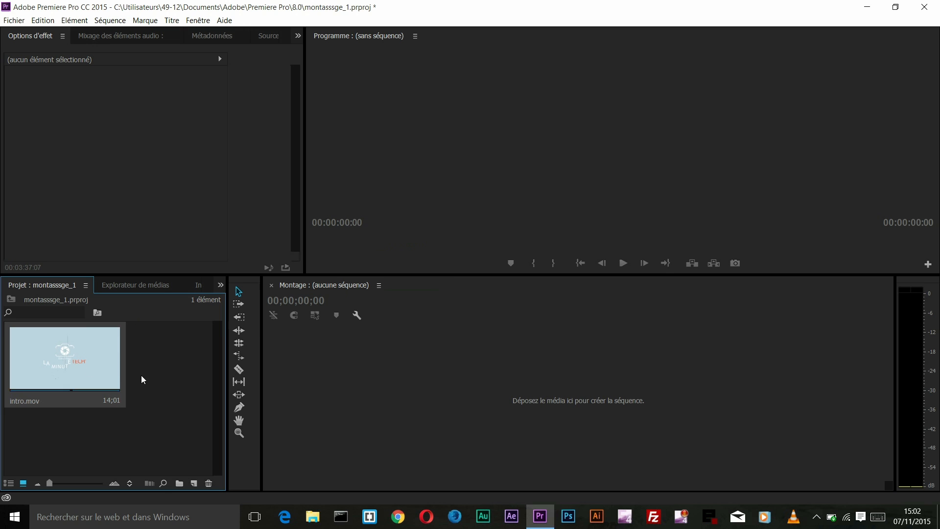
key(Delete)
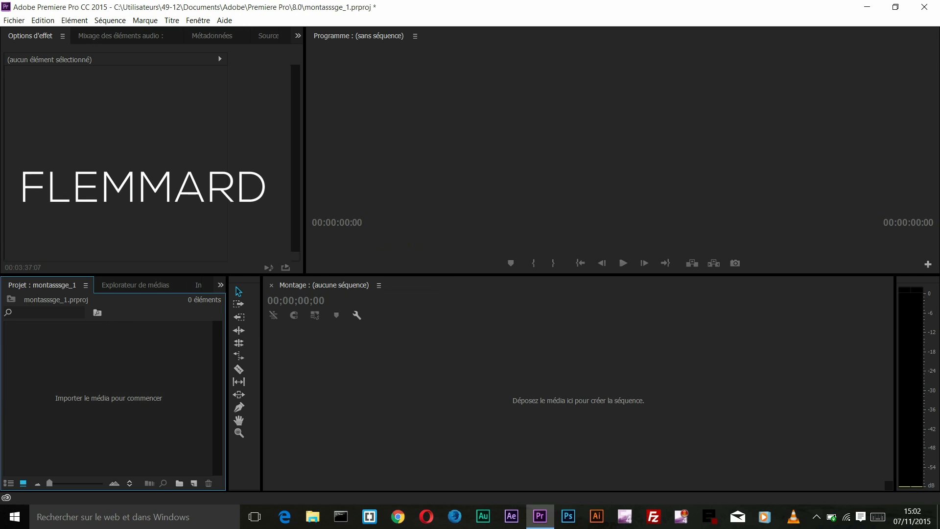
- Bring 1€.mp4 from the desktop into the project's media area and undo the import
click(865, 8)
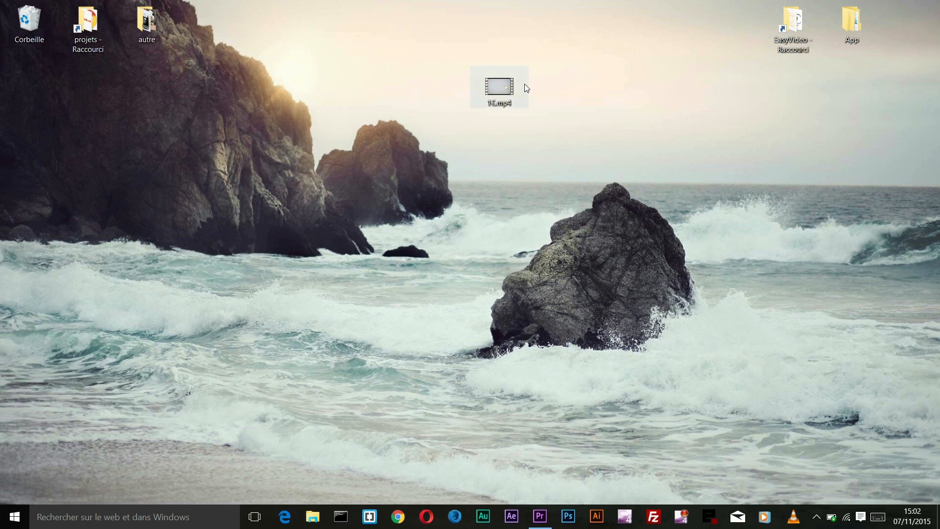
drag(496, 87, 128, 390)
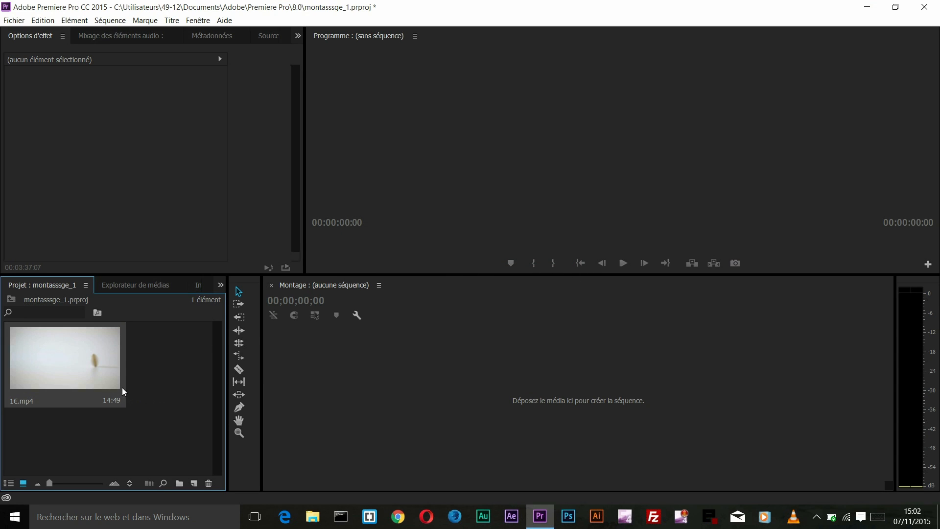
key(ctrl+z)
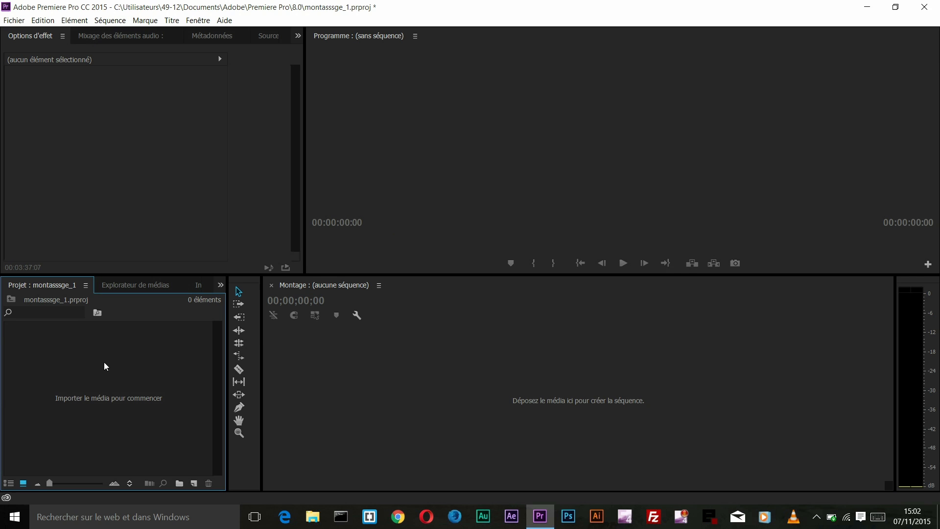
- Create a sequence by placing 1€.mp4 from the desktop straight into the empty timeline, and delete the clip, sequence and media
click(866, 7)
drag(496, 86, 397, 380)
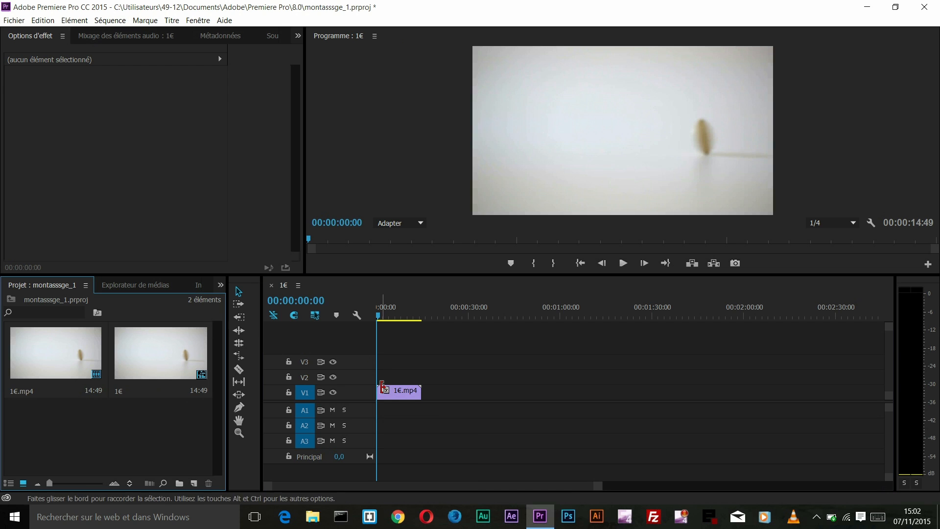
click(397, 393)
key(Delete)
click(135, 364)
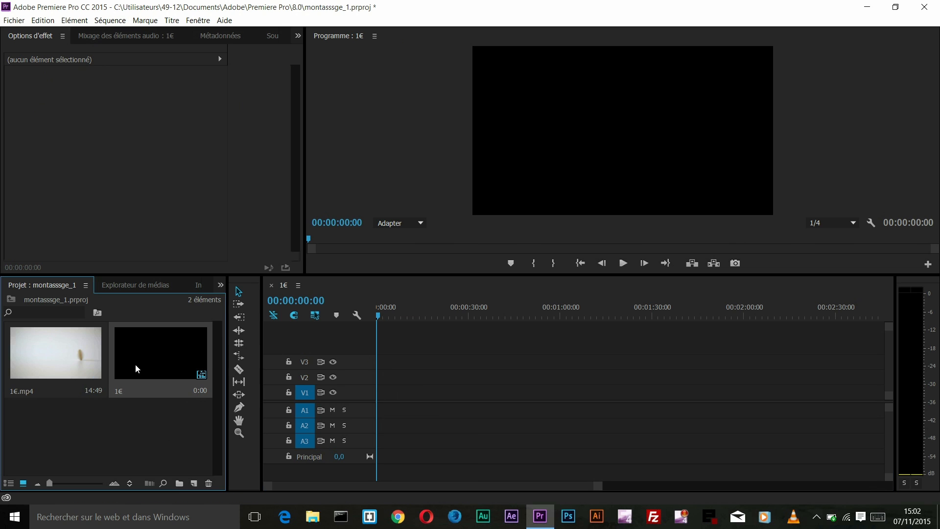
key(Delete)
key(Delete)
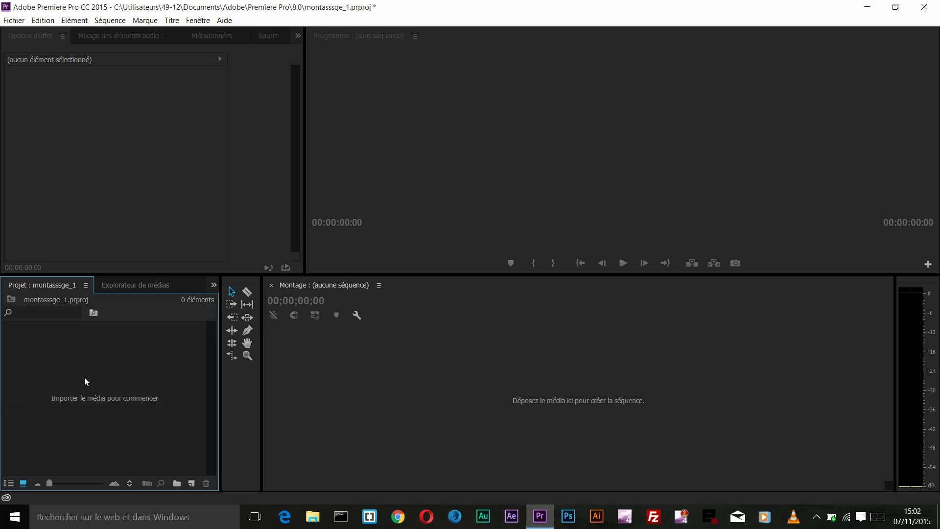
- Import 1€.mp4 from the desktop into the project and create a sequence from it in the timeline
double_click(84, 377)
click(453, 318)
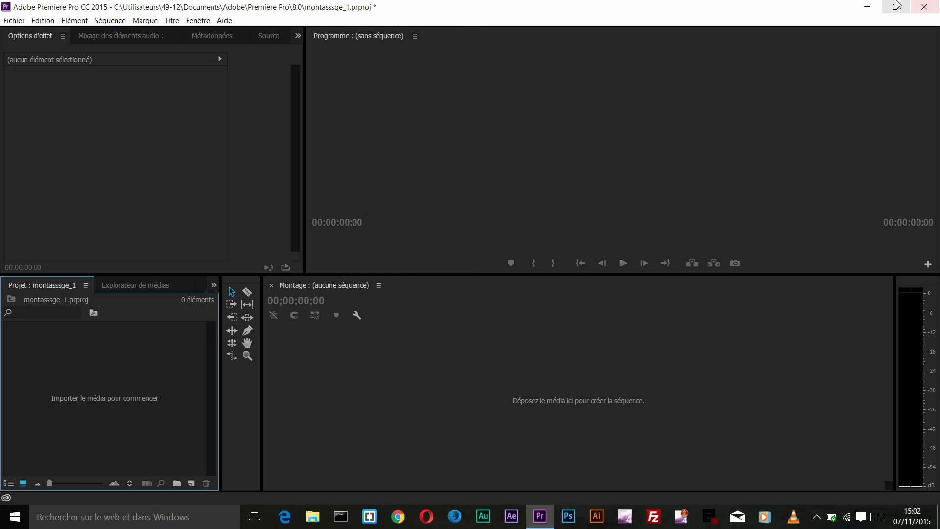
click(867, 7)
drag(500, 87, 60, 374)
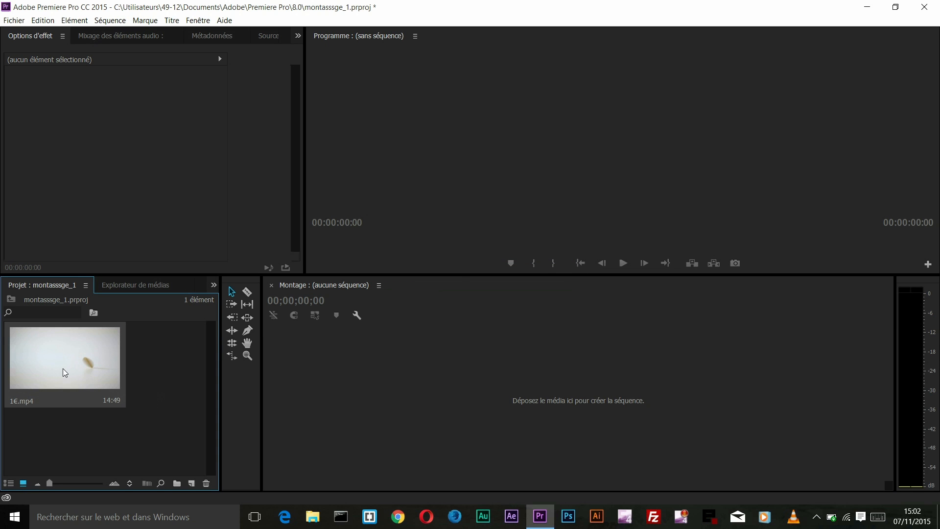
drag(71, 367, 398, 355)
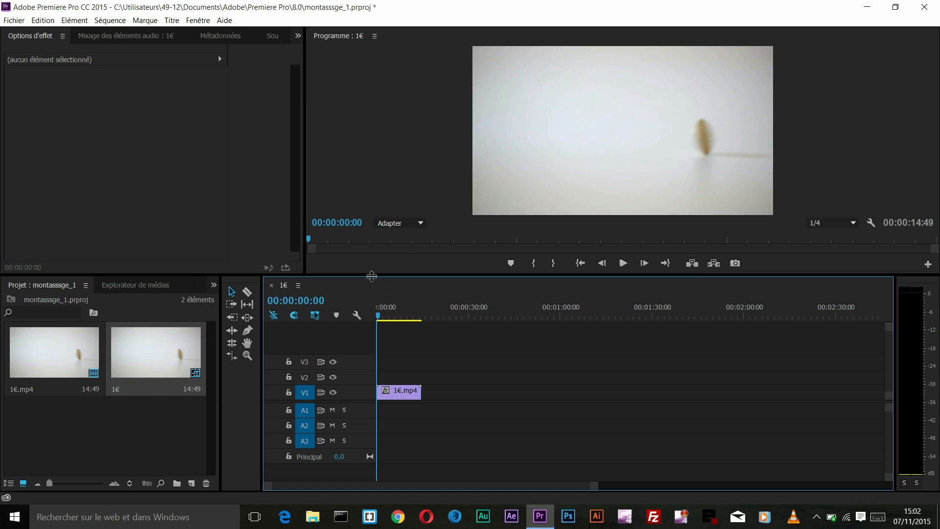
- Resize the workspace: widen the timeline, raise the divider above it slightly, and widen the effect options area
drag(263, 294, 245, 306)
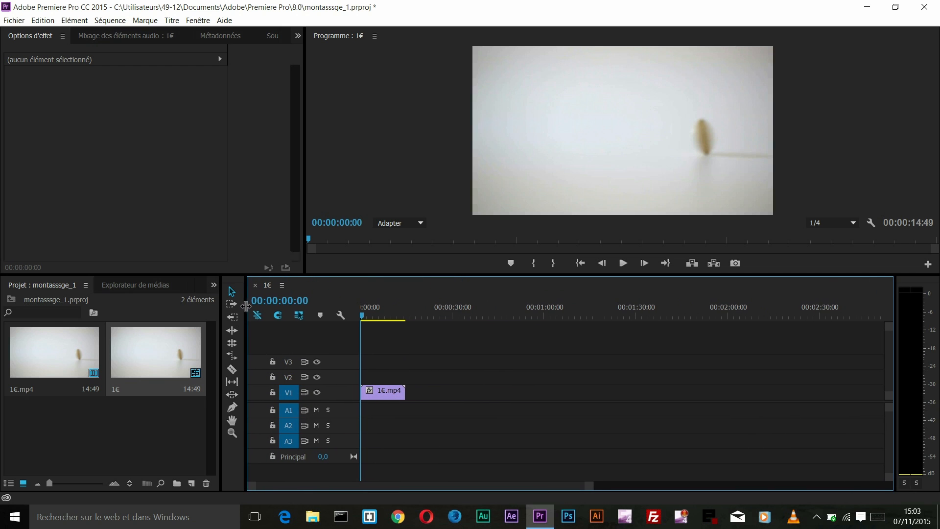
drag(443, 274, 445, 266)
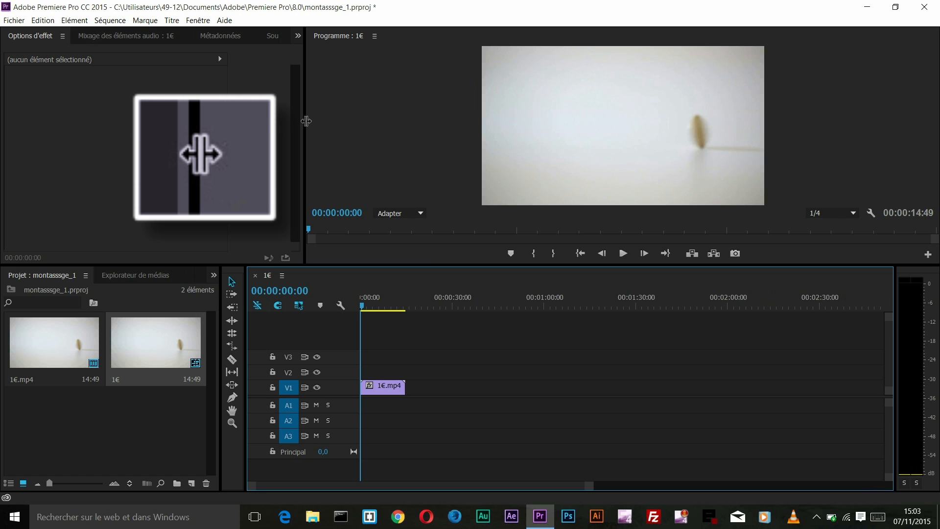
drag(305, 121, 336, 143)
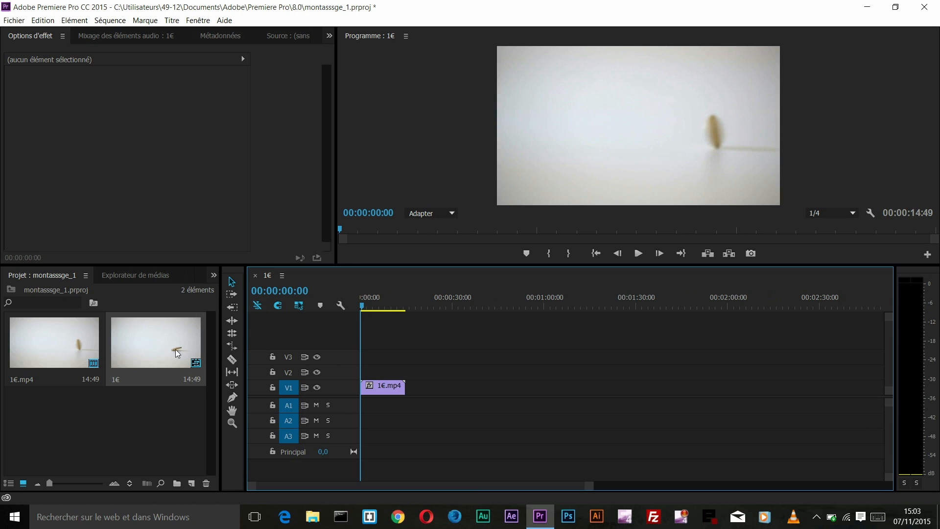
- Delete the 1€ sequence and the 1€.mp4 media from the project
click(165, 360)
key(Delete)
click(66, 355)
key(Delete)
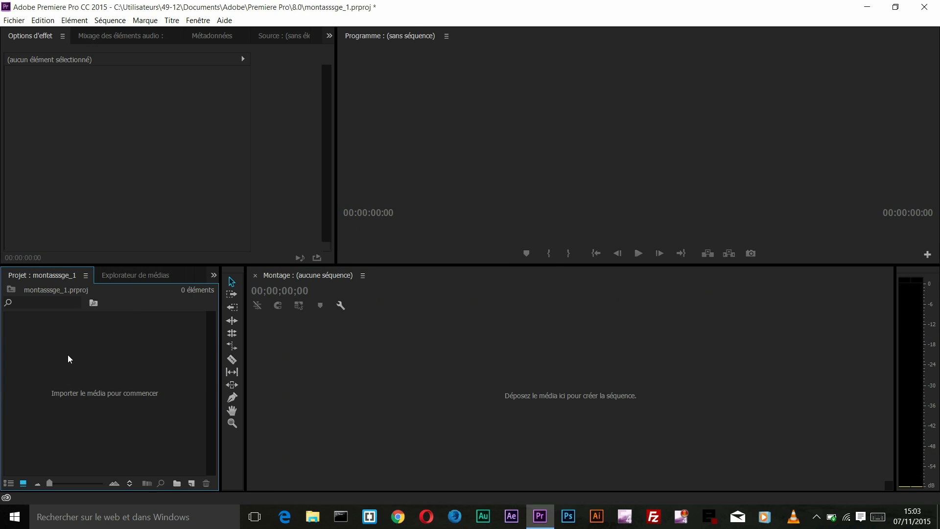
- Import 1€.mp4 from the desktop into the project and build a new sequence from it in the timeline
double_click(70, 360)
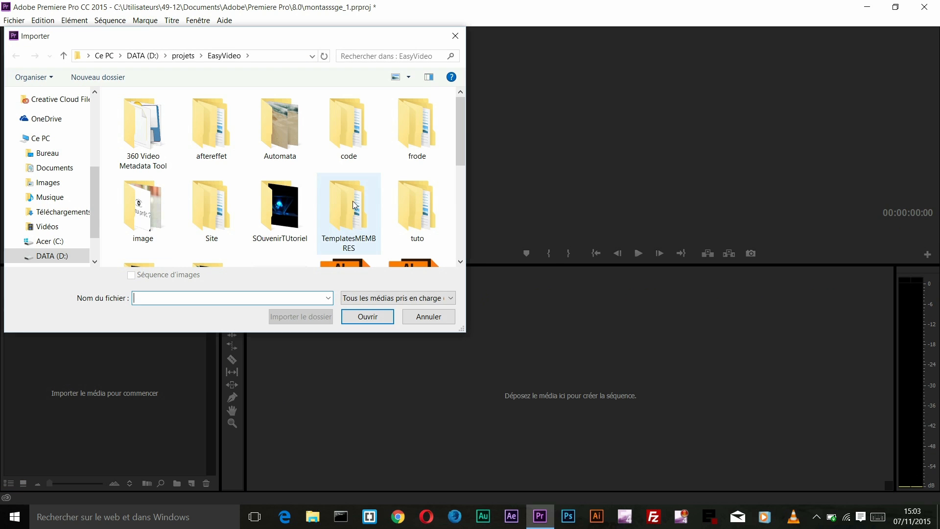
click(429, 319)
click(938, 516)
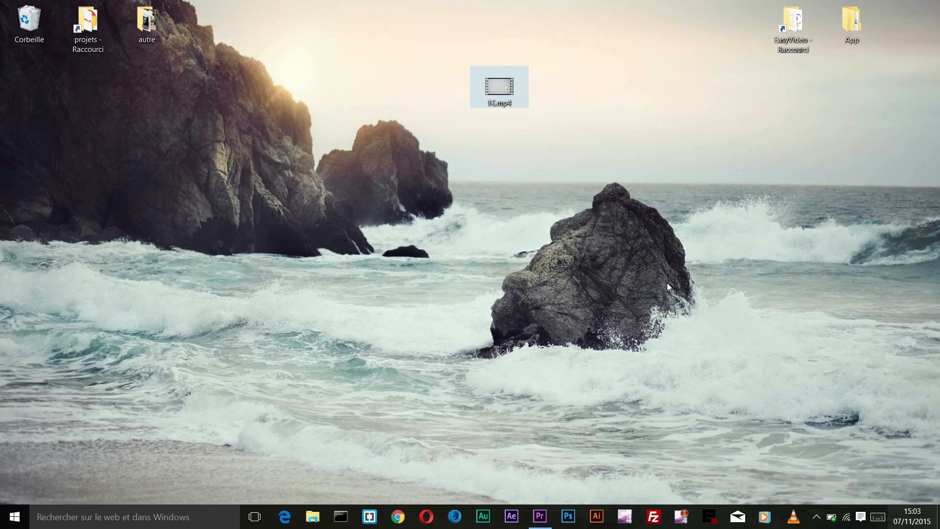
drag(481, 86, 86, 379)
drag(59, 351, 387, 390)
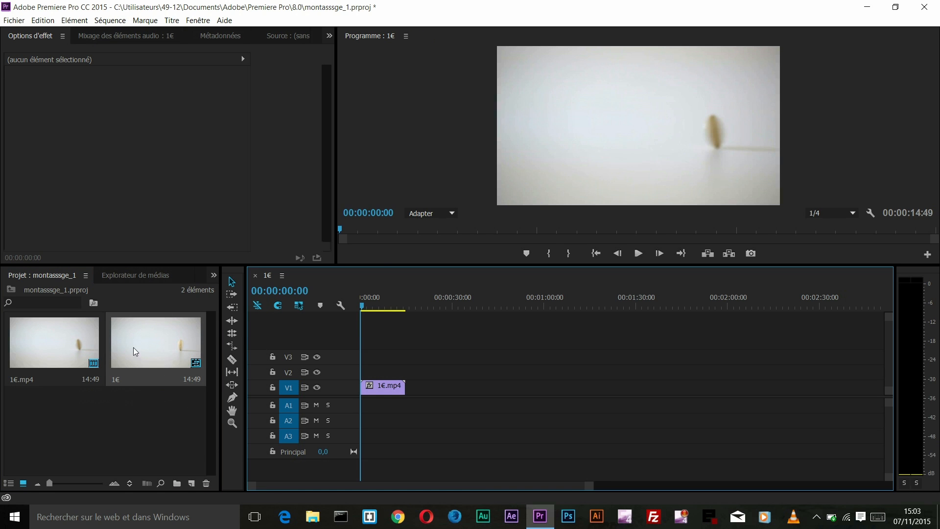
- Preview the 1€ sequence by scrubbing the playhead to 00:00:03:10 and 00:00:07:30, and play it from there
click(151, 352)
click(377, 306)
mouse_move(378, 311)
mouse_down()
mouse_move(363, 310)
mouse_move(370, 316)
mouse_up()
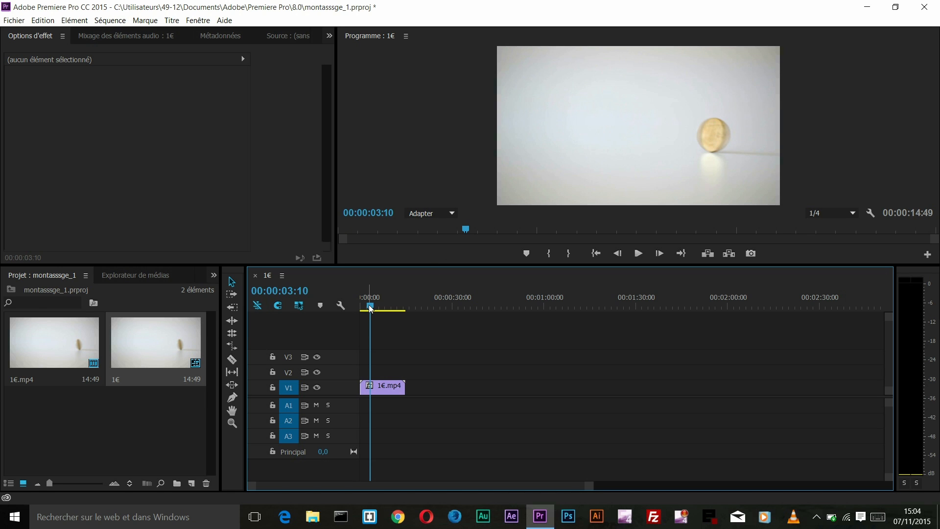
drag(371, 309, 384, 310)
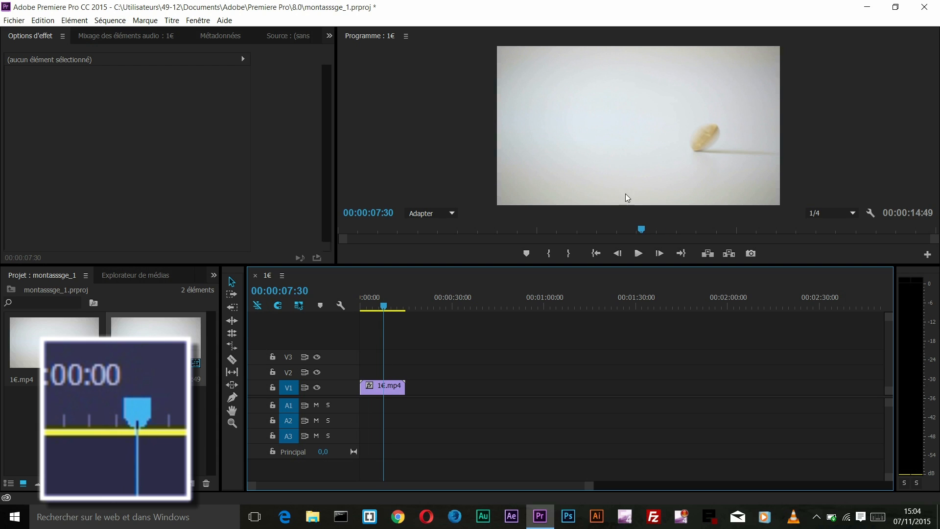
click(634, 252)
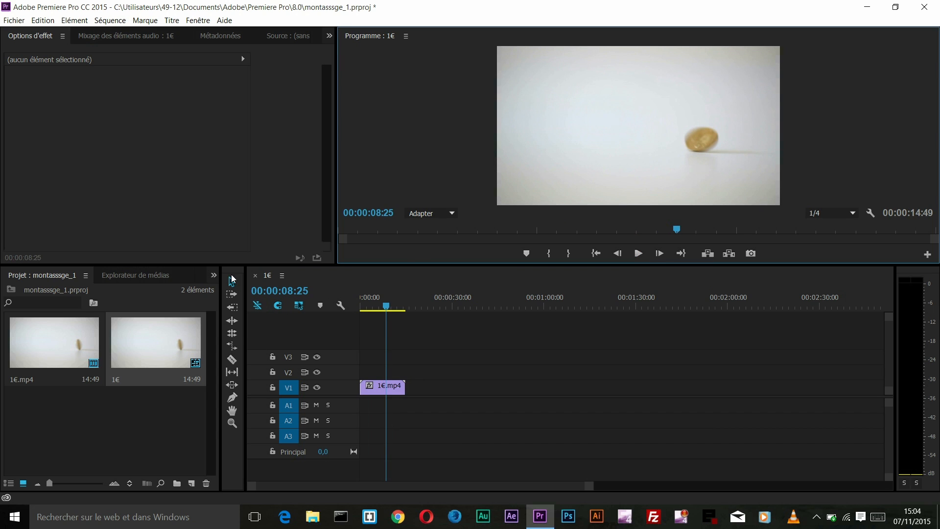
- Cut the V1 clip with the Razor tool at 00:00:05:30 and once more about 4 seconds further on
click(230, 359)
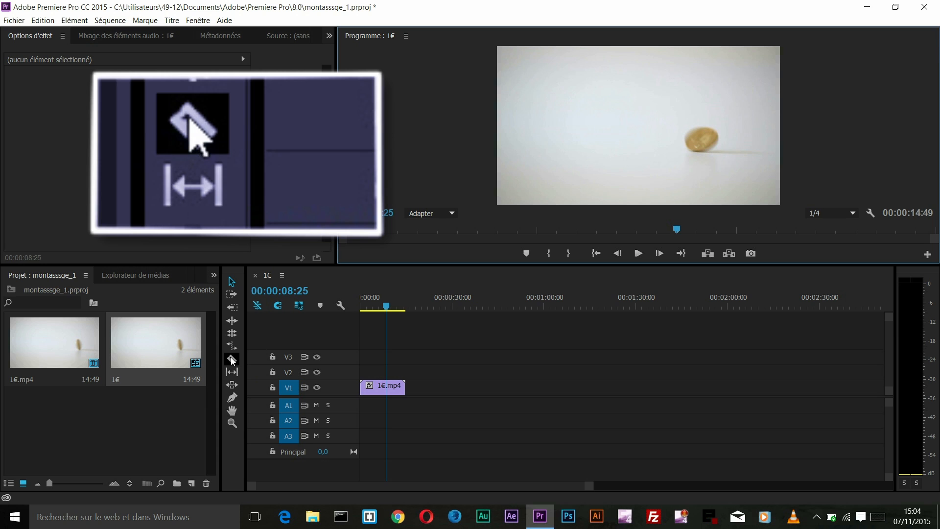
drag(383, 307, 376, 307)
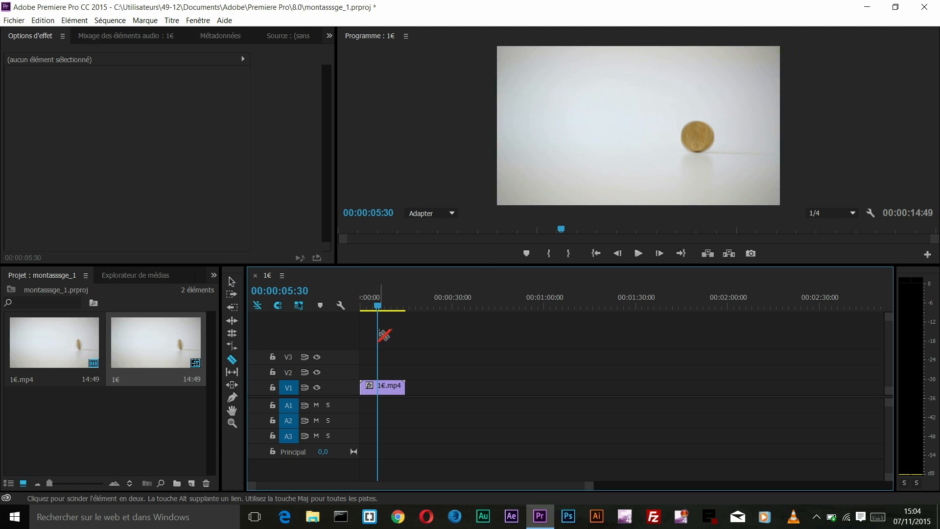
click(378, 388)
click(390, 388)
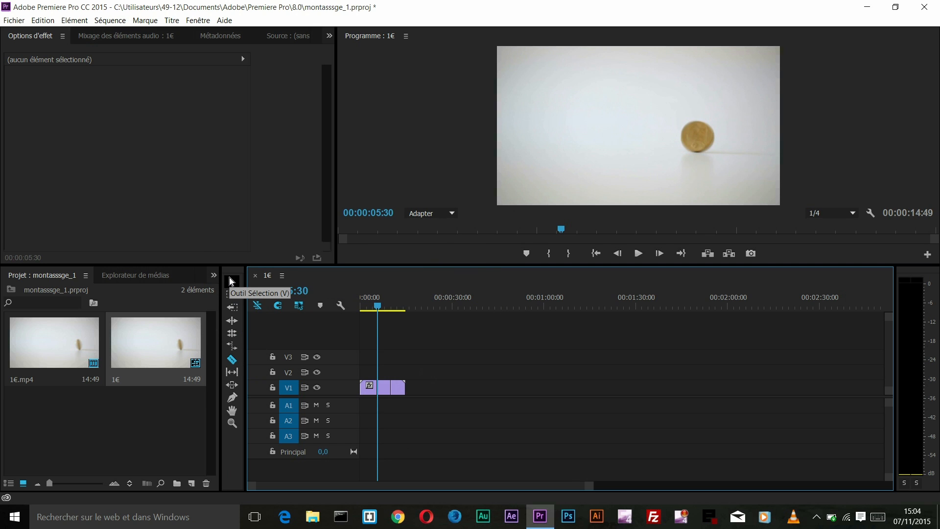
- Use the Selection tool to pick the cut segments individually and move the middle one well past the last segment on V1
click(230, 279)
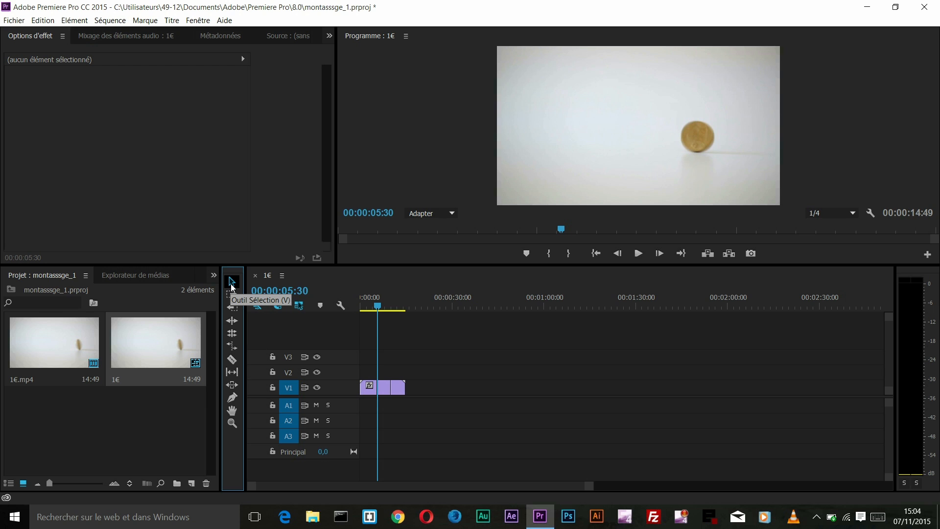
click(370, 389)
click(371, 388)
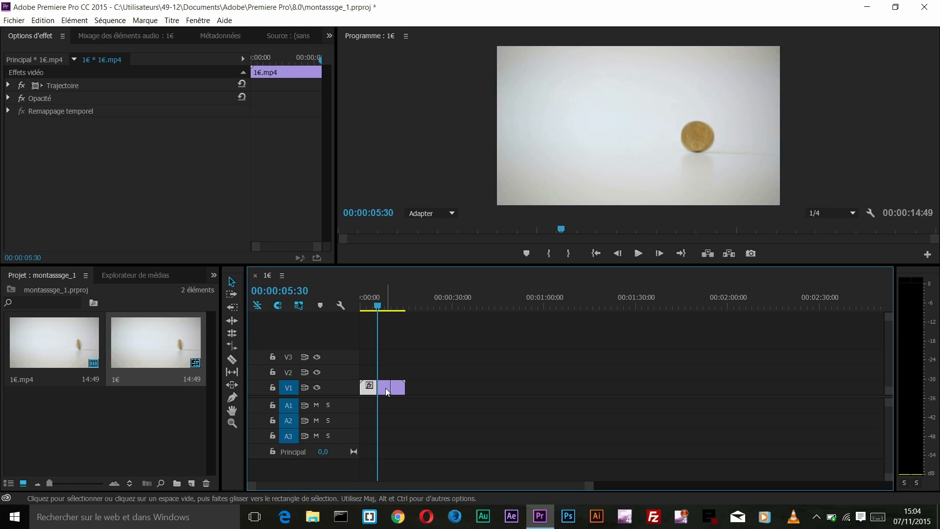
click(396, 387)
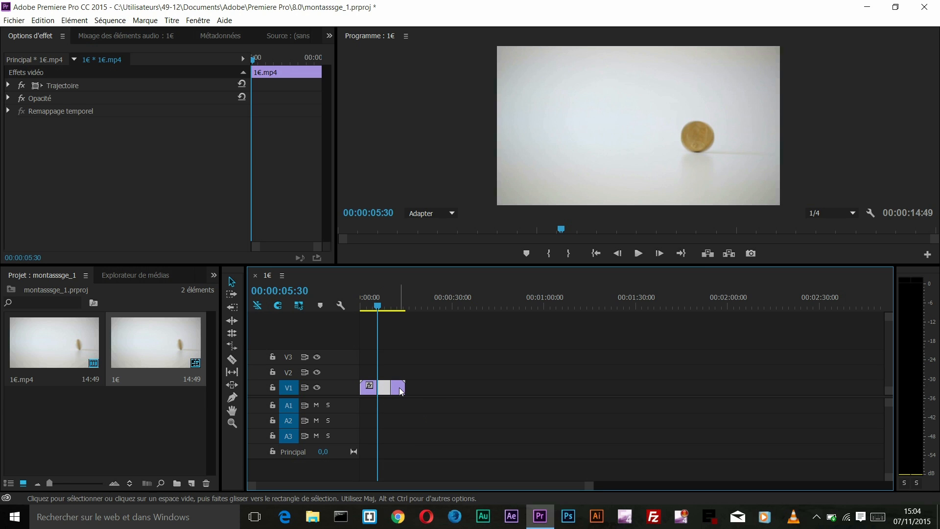
drag(385, 387, 439, 386)
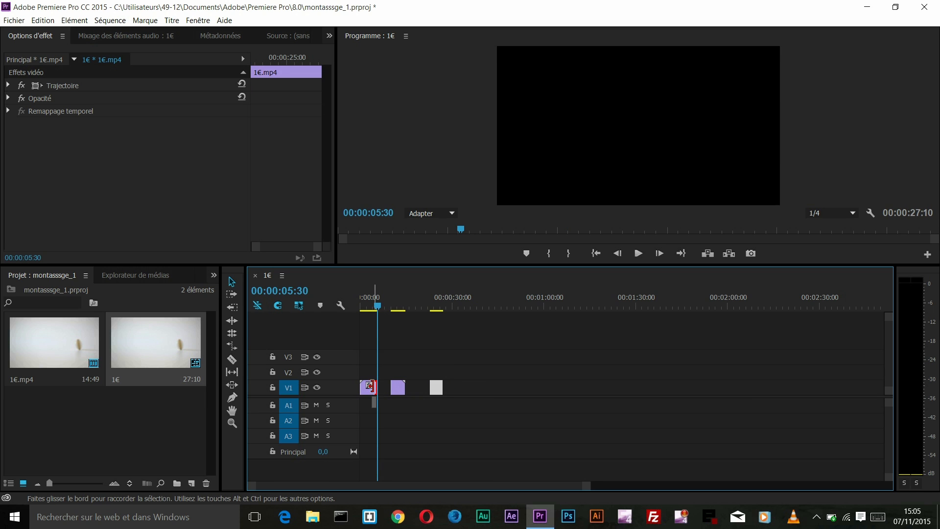
- Rearrange the V1 segments into reverse order without gaps, ending with the original first segment, and place the playhead at 00:00:07:20
mouse_move(368, 387)
mouse_down()
mouse_move(369, 370)
mouse_move(365, 387)
mouse_up()
drag(435, 388, 379, 392)
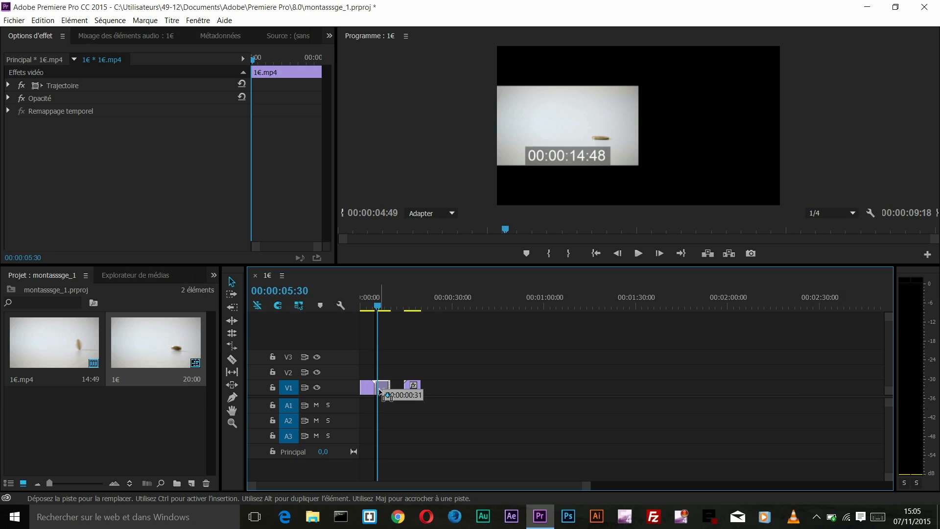
drag(386, 394, 388, 395)
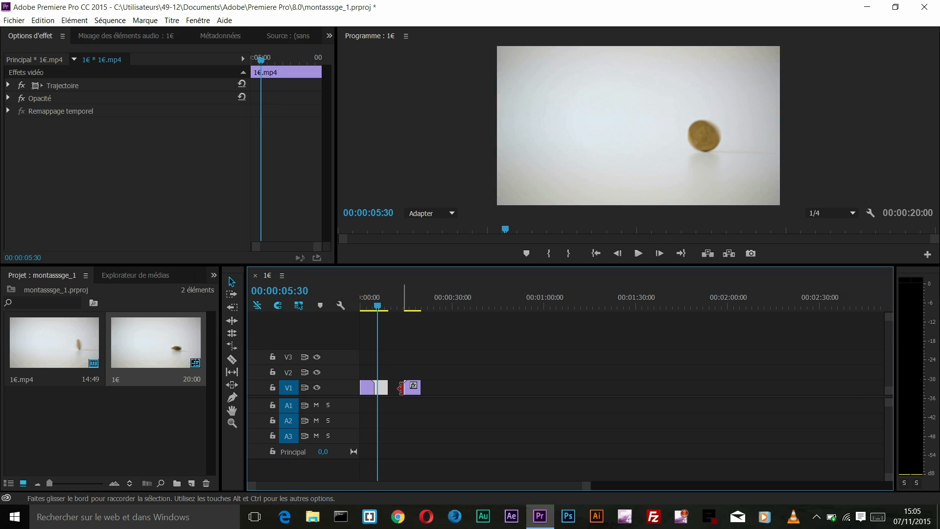
drag(401, 387, 393, 392)
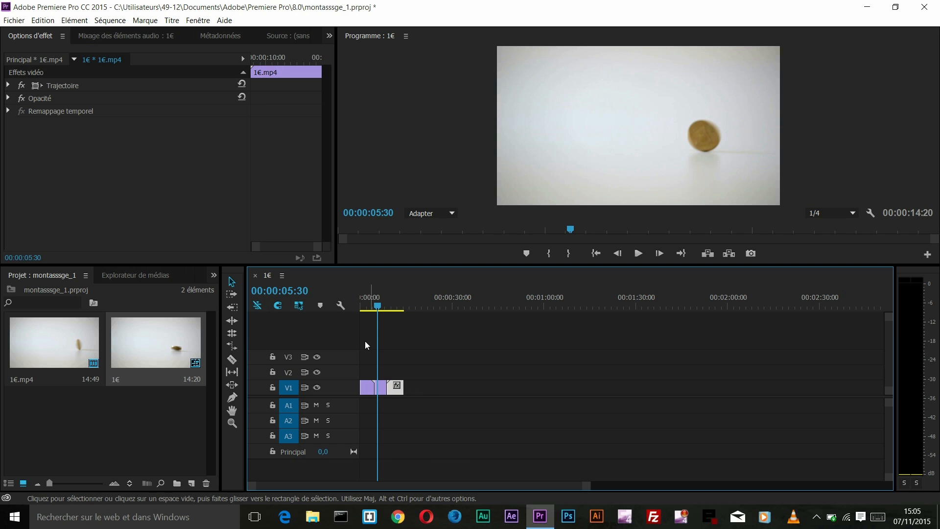
drag(372, 302, 383, 308)
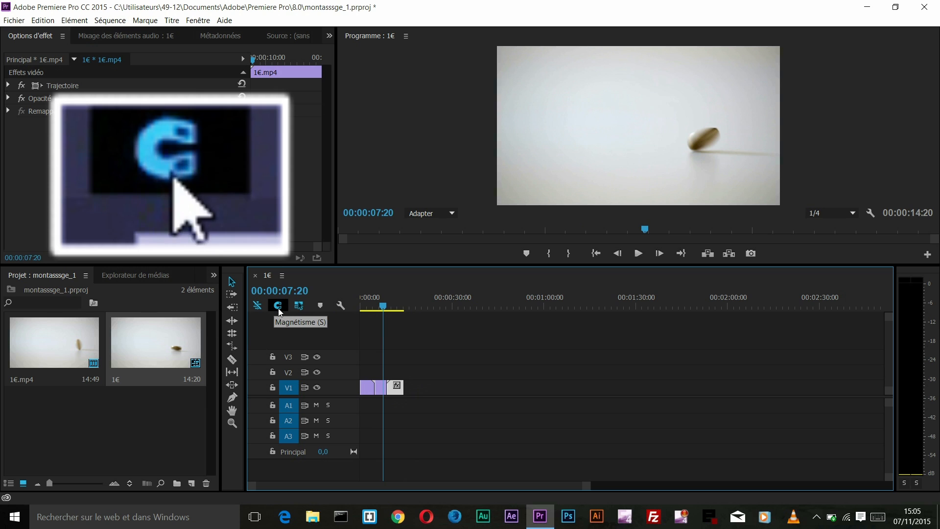
- Try moving the last V1 segment with timeline snapping turned off, and again with snapping turned back on
click(277, 307)
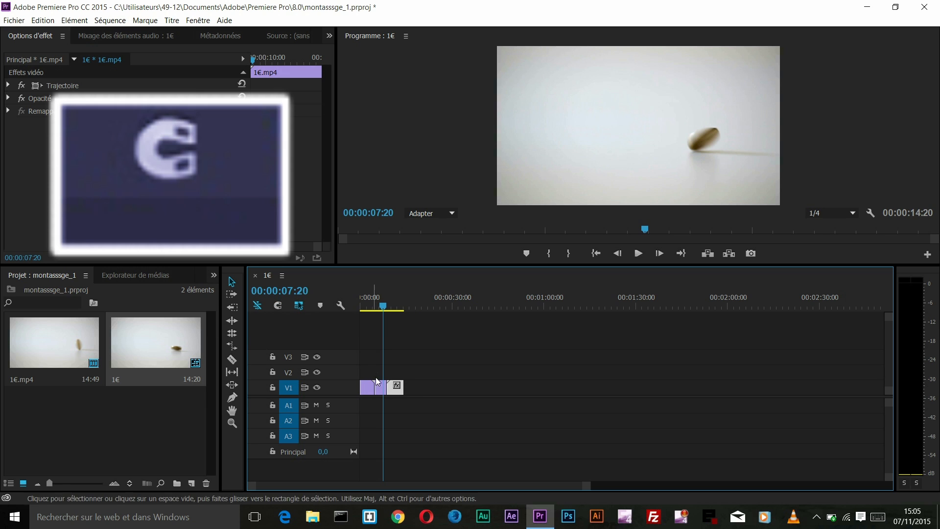
drag(395, 387, 397, 390)
click(278, 306)
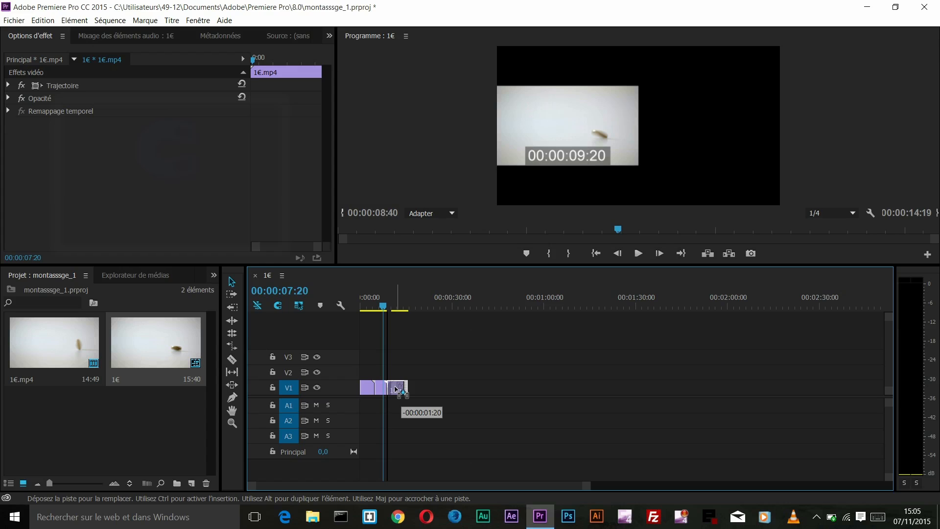
drag(396, 390, 396, 389)
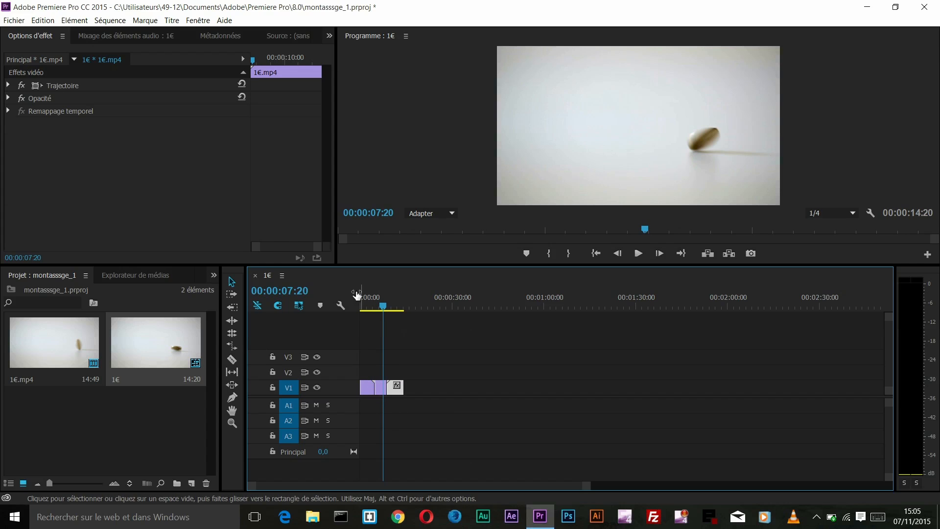
- Return the playhead to 00:00:00:00 and close Premiere Pro without saving the changes to montasssge_1.prproj
drag(384, 306, 359, 306)
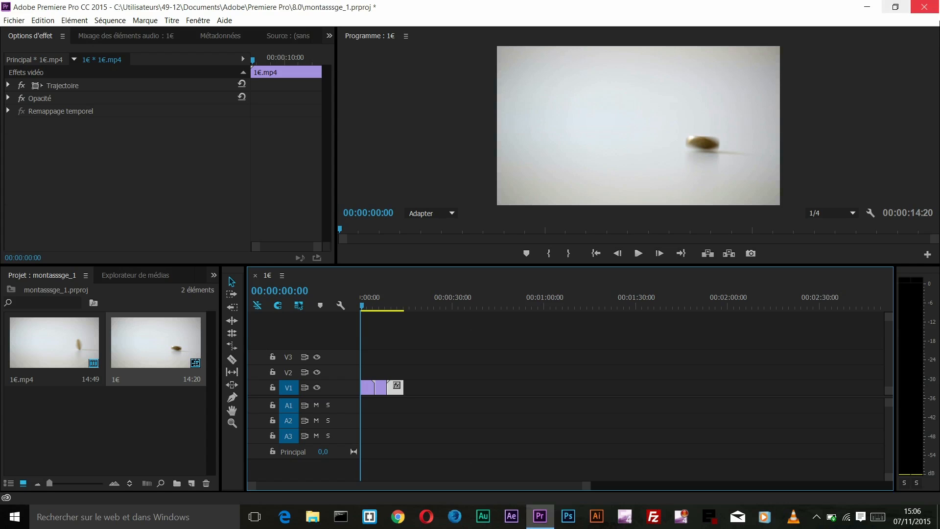
click(924, 7)
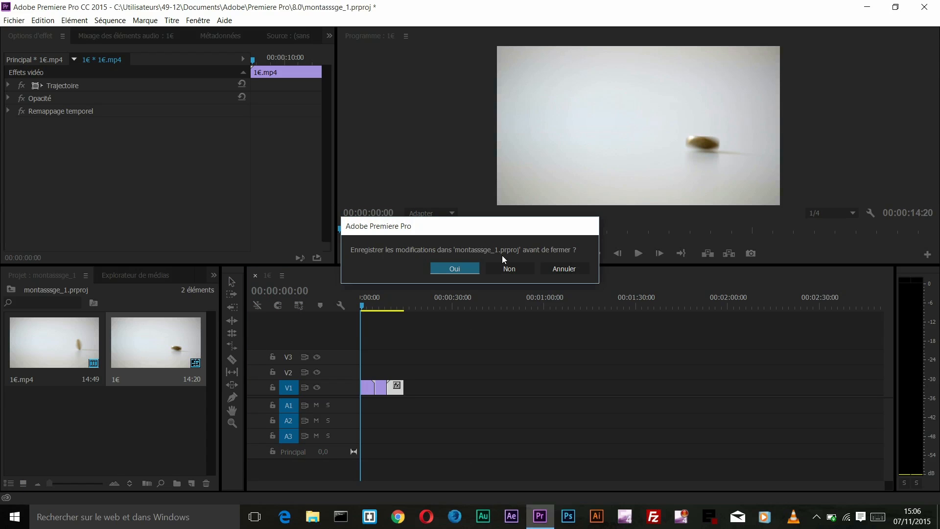
click(513, 268)
- Stop the running Microsoft Expression Encoder Screen Capture recording from its hidden notification-area entry
click(815, 517)
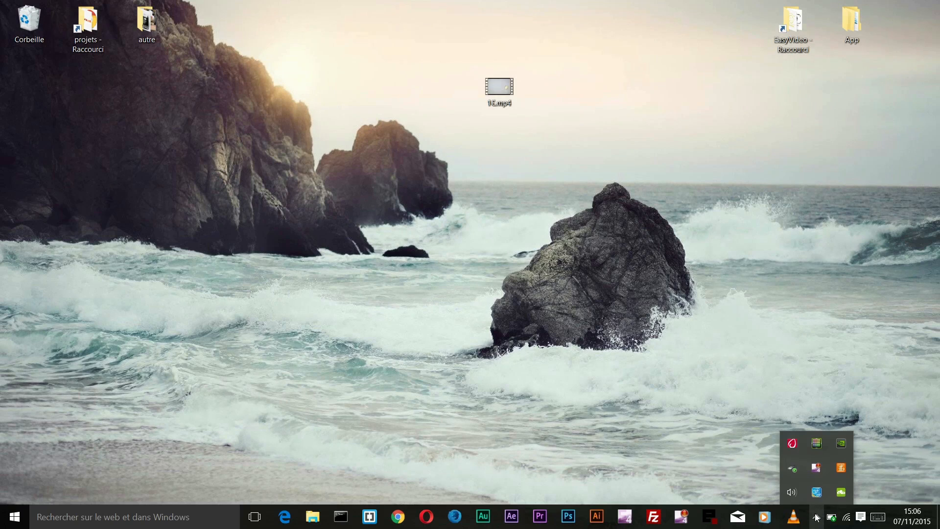
right_click(807, 468)
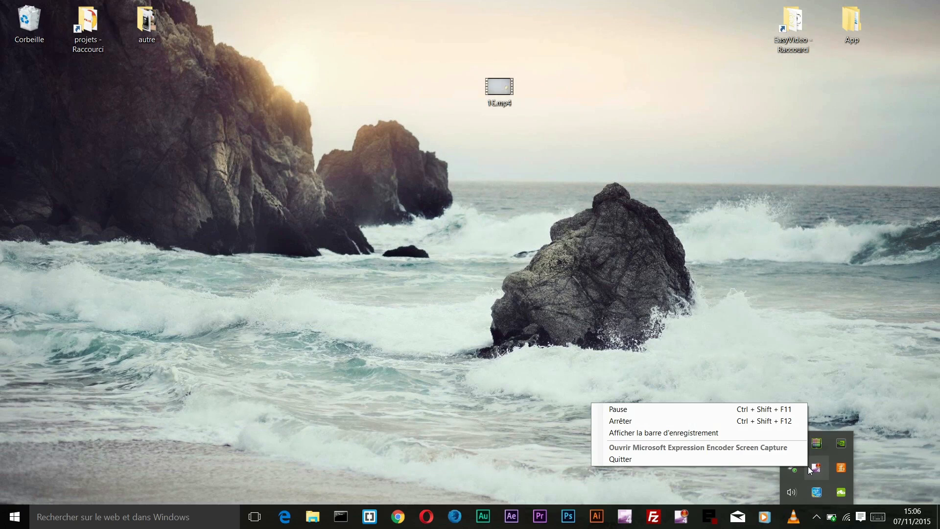
click(654, 421)
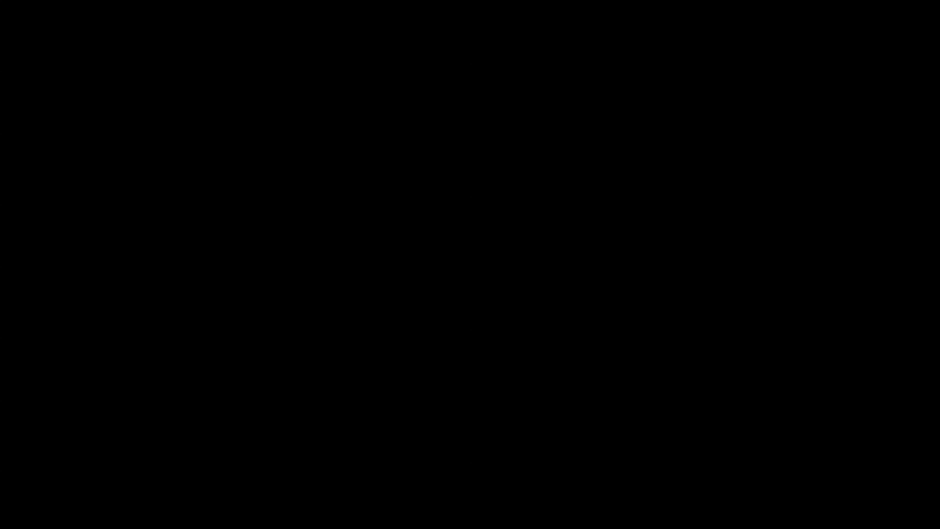